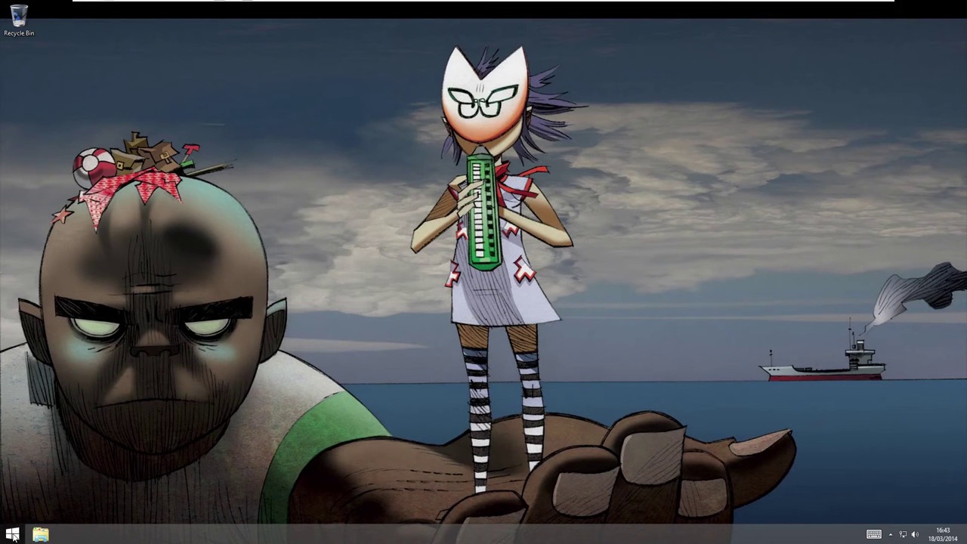
# Step: Restart Windows to reach the boot manager
pyautogui.rightClick(13, 534)
pyautogui.moveTo(120, 516)
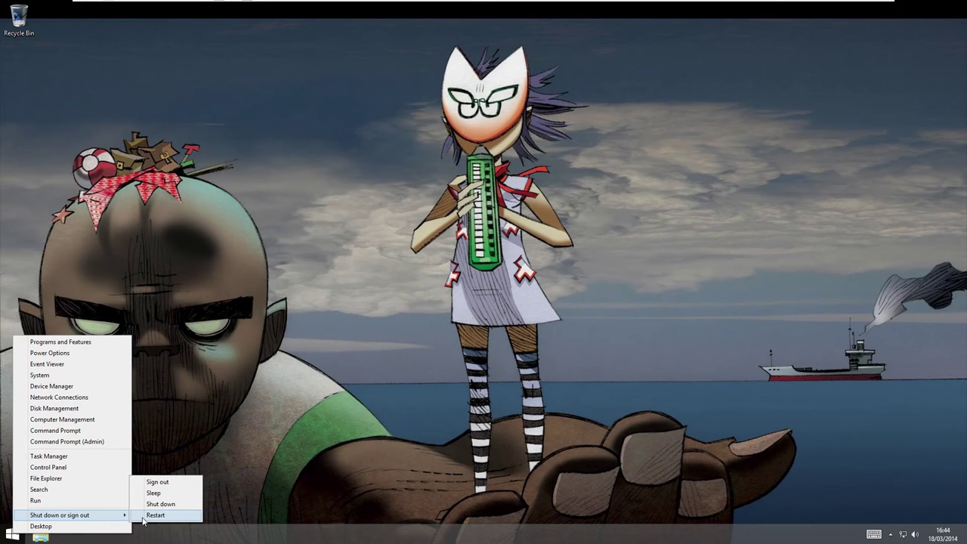
pyautogui.click(155, 515)
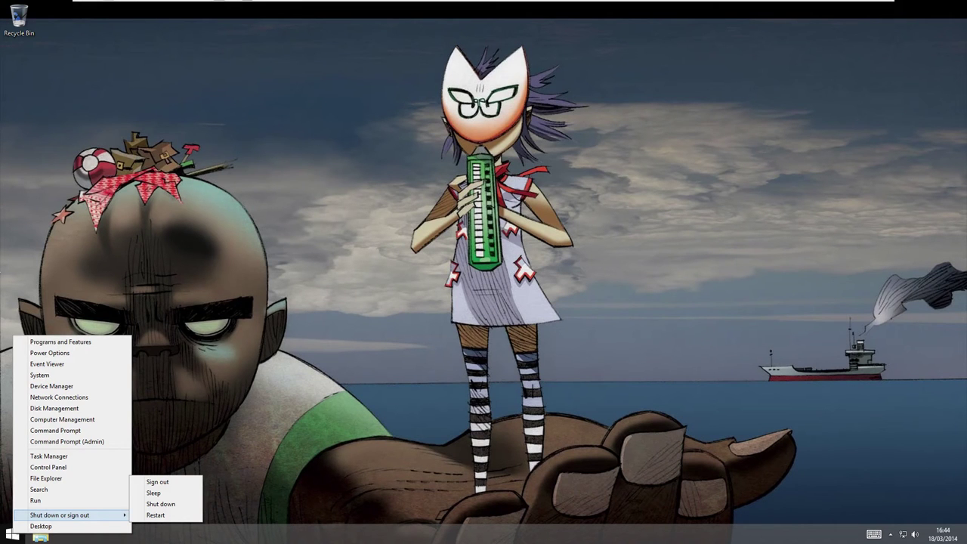
pyautogui.click(176, 519)
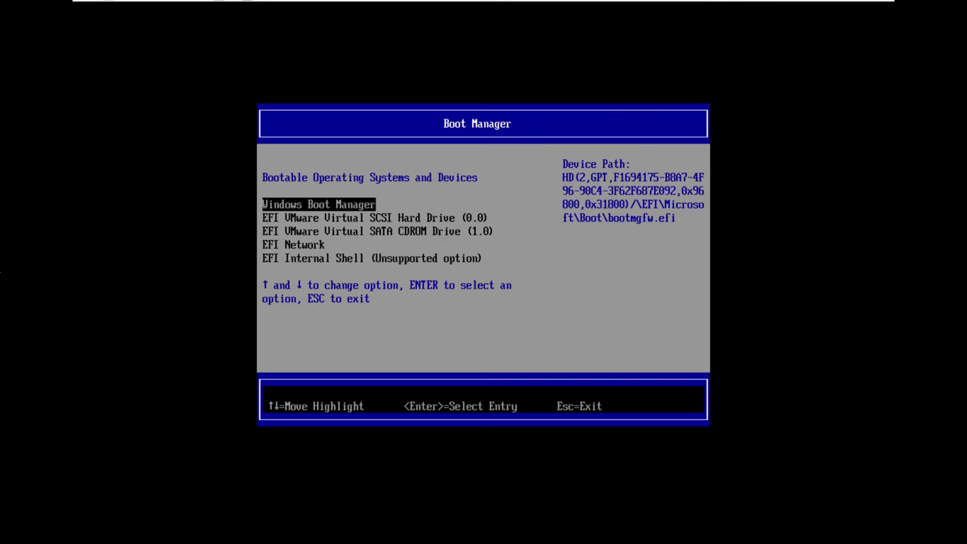
# Step: Boot from the EFI VMware Virtual SATA CDROM Drive and start the SteamOS Expert install
pyautogui.press('Down')
pyautogui.press('Down')
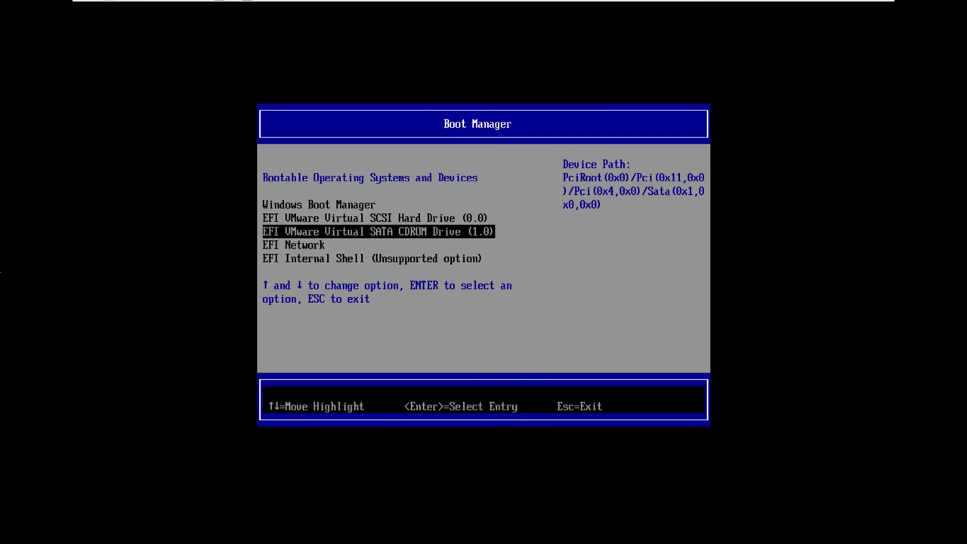
pyautogui.press('Return')
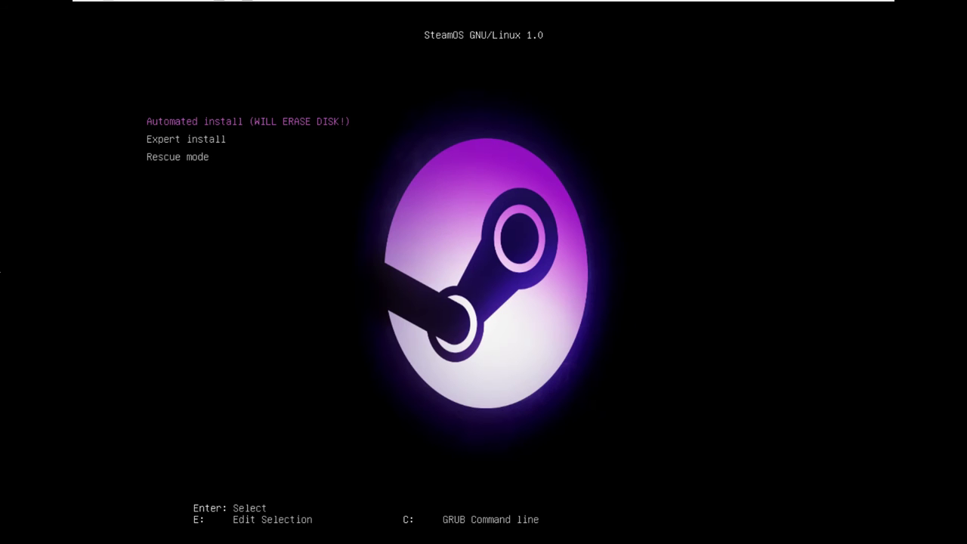
pyautogui.press('Down')
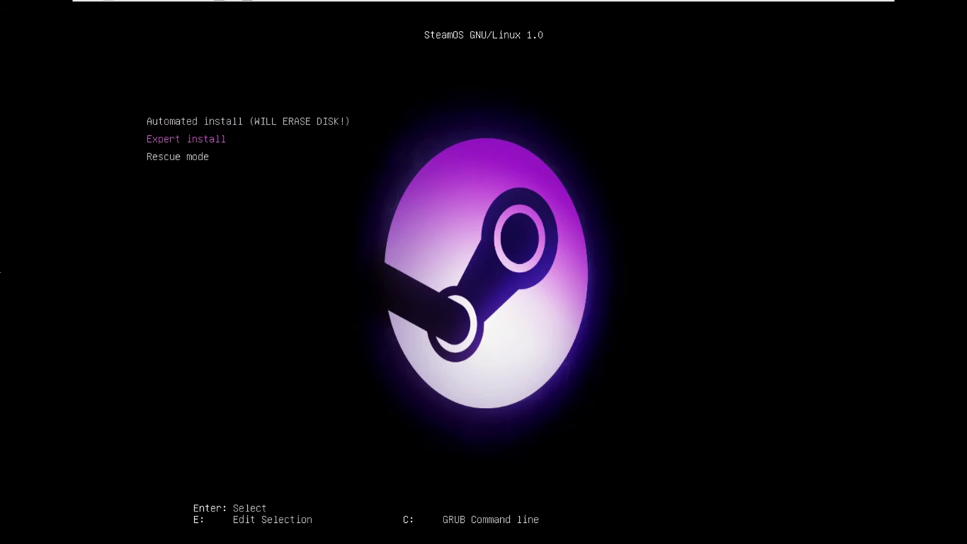
pyautogui.press('Return')
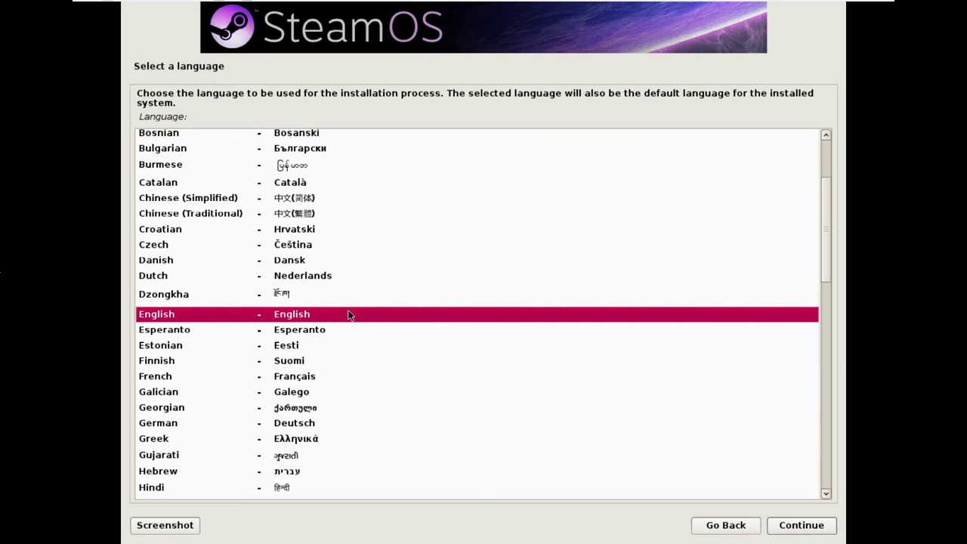
# Step: Set the installation language to English, the location to United Kingdom and the keymap to British English
pyautogui.click(783, 521)
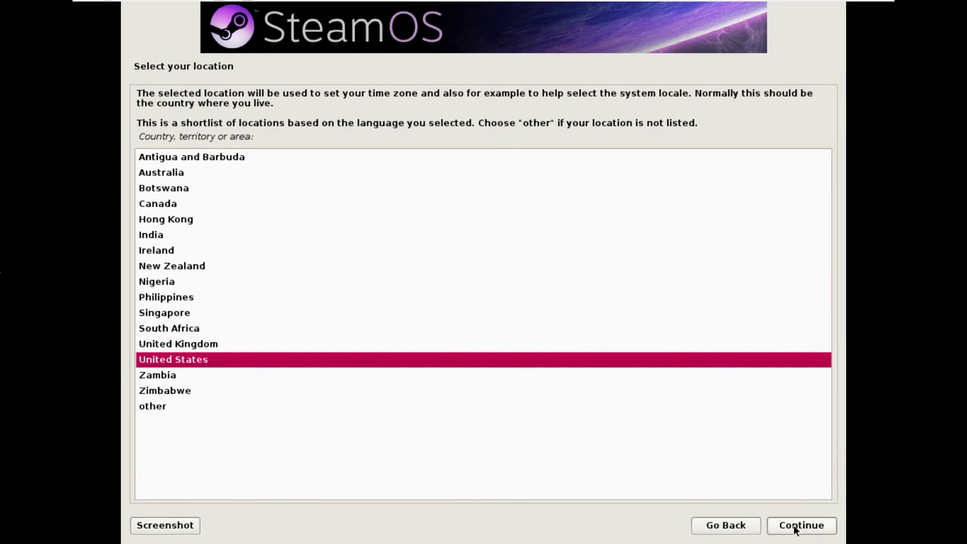
pyautogui.click(697, 346)
pyautogui.click(789, 526)
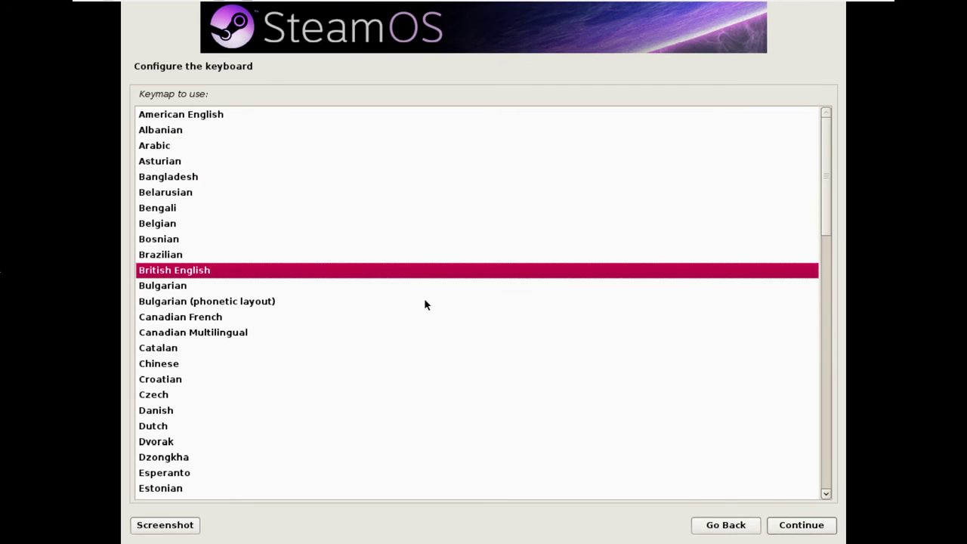
pyautogui.click(791, 523)
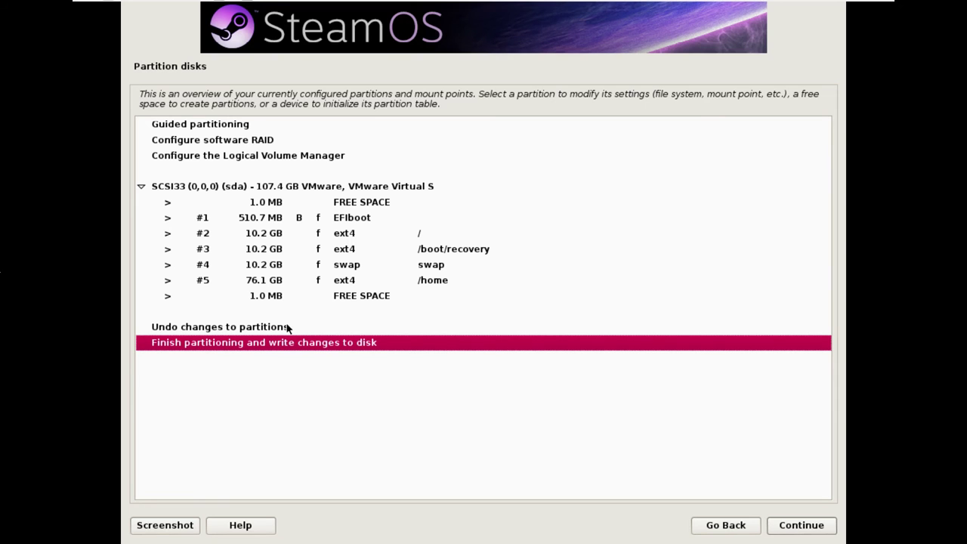
# Step: Undo the proposed partition changes and resize the large NTFS partition #4 to 50 GB, agreeing to write previous changes to disk
pyautogui.press('Return')
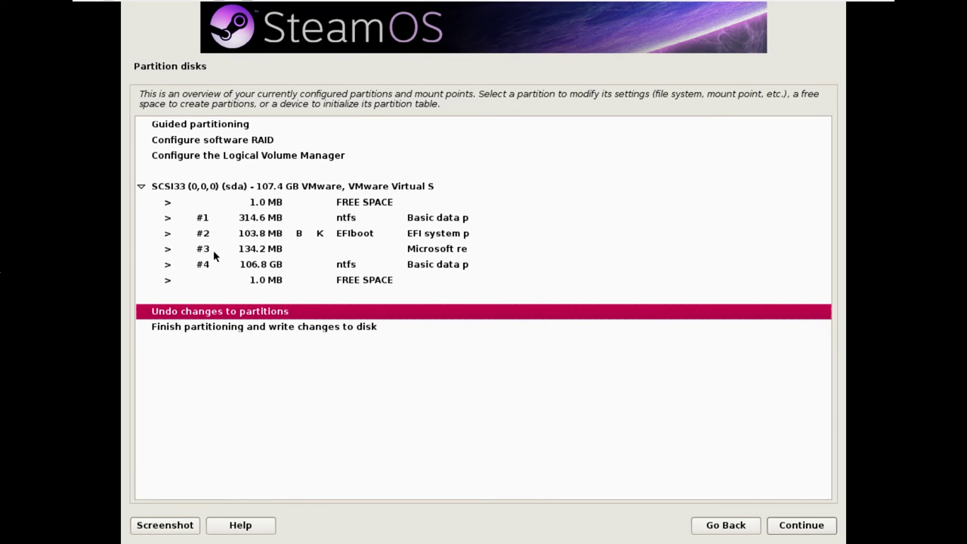
pyautogui.doubleClick(264, 266)
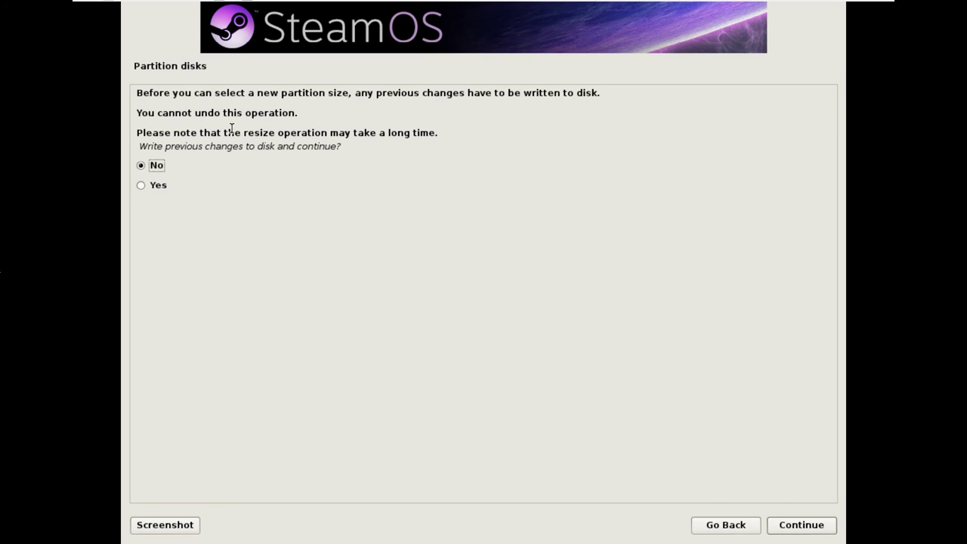
pyautogui.click(165, 185)
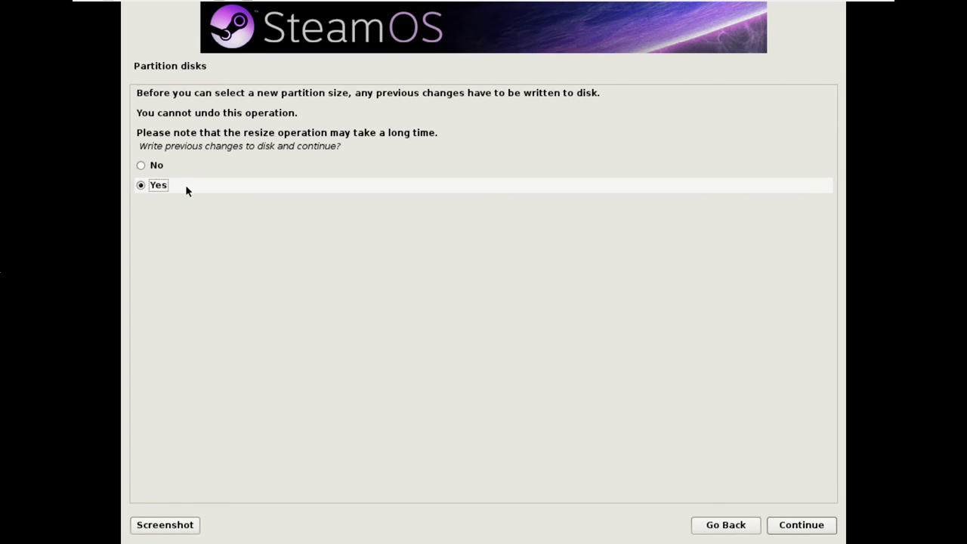
pyautogui.click(813, 528)
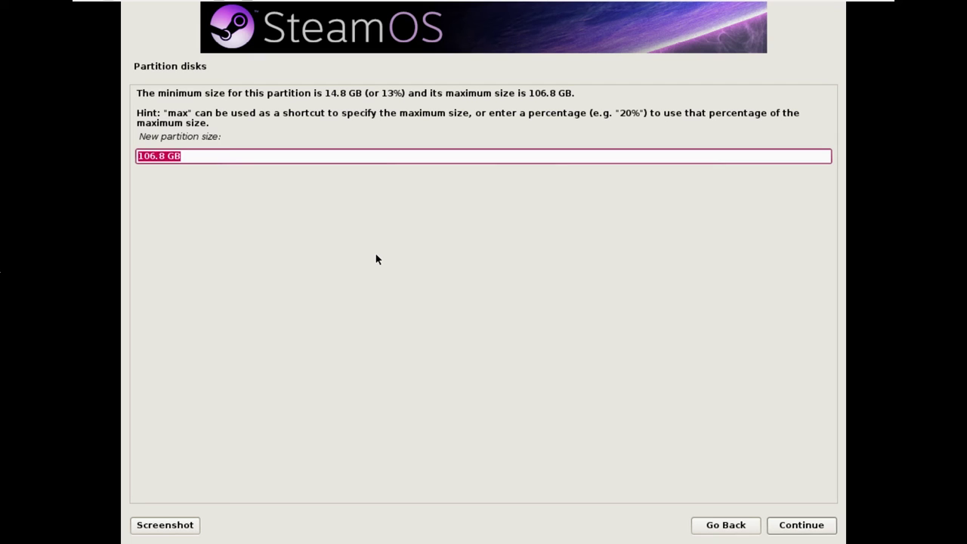
pyautogui.write('50GB')
pyautogui.press('Return')
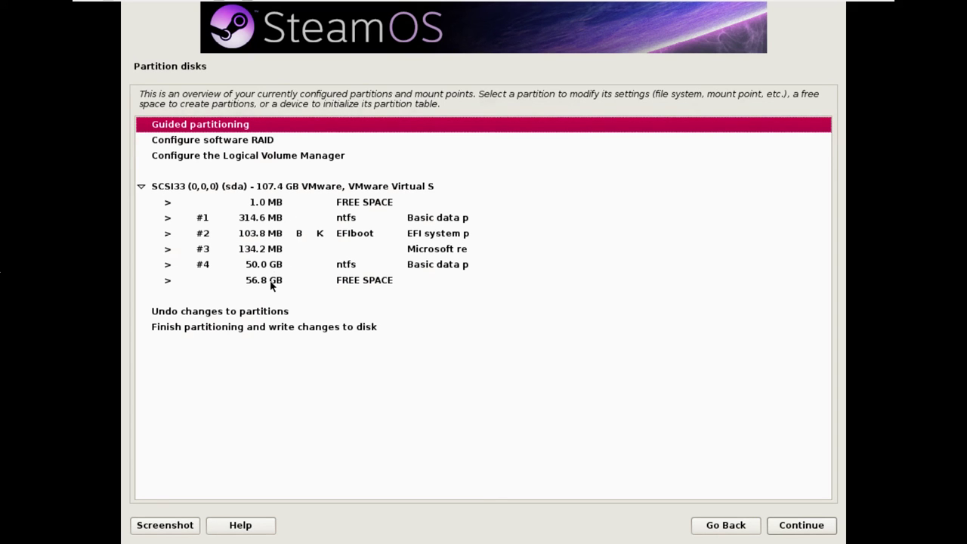
# Step: Create a 10 GB ext4 partition at the beginning of the free space after the NTFS partition, keeping / as its mount point
pyautogui.click(266, 280)
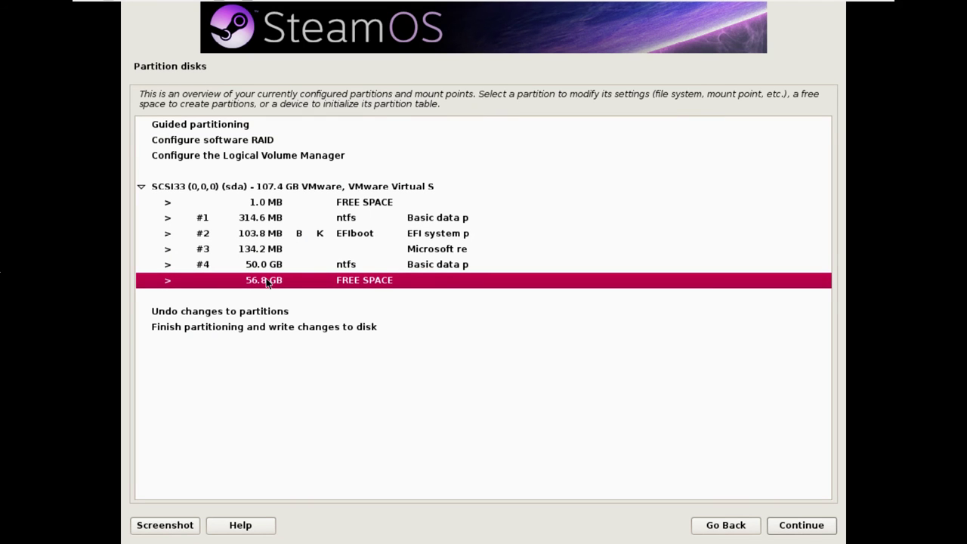
pyautogui.doubleClick(275, 281)
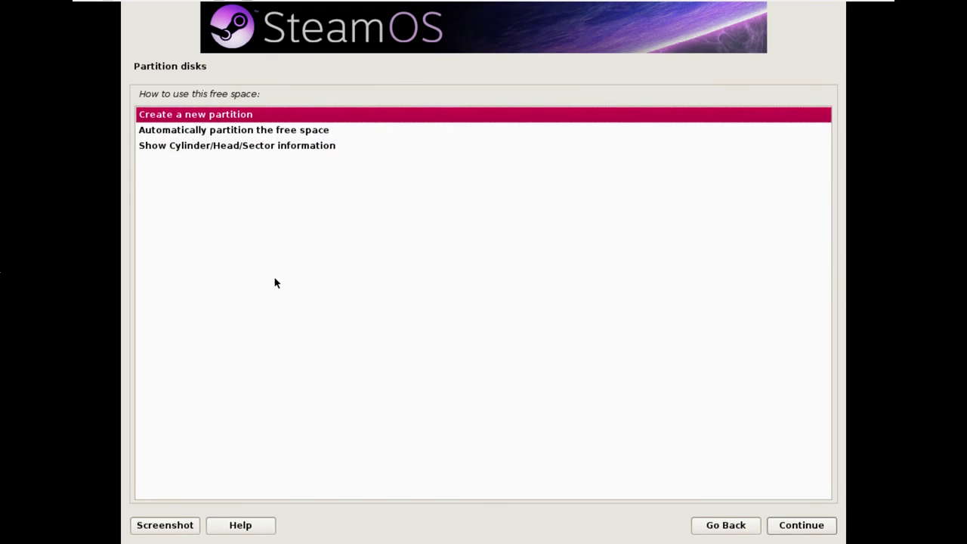
pyautogui.doubleClick(249, 113)
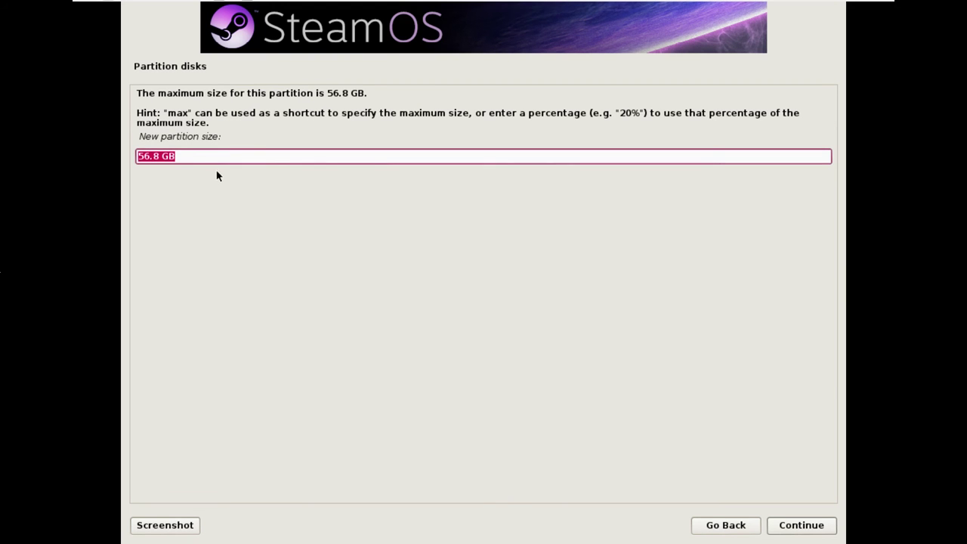
pyautogui.write('1')
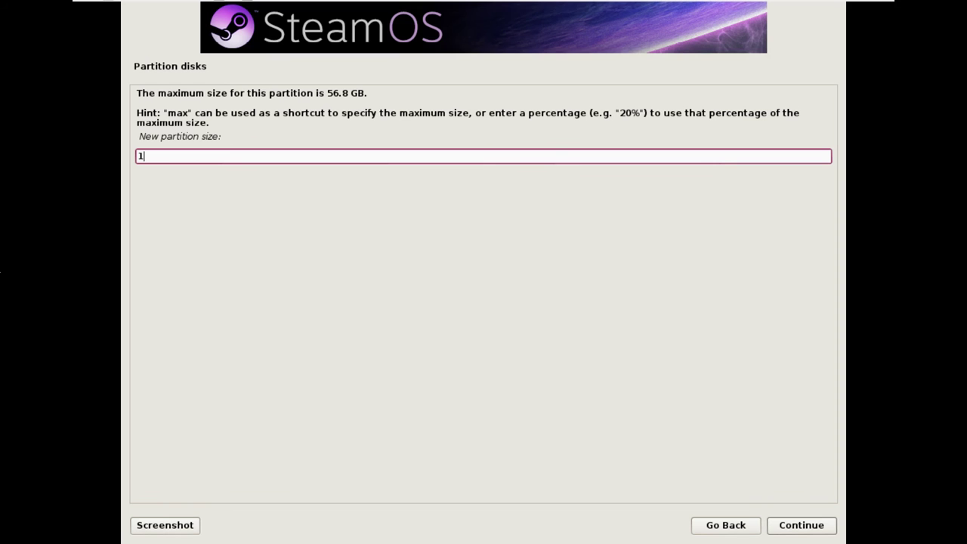
pyautogui.write('0GB')
pyautogui.press('Return')
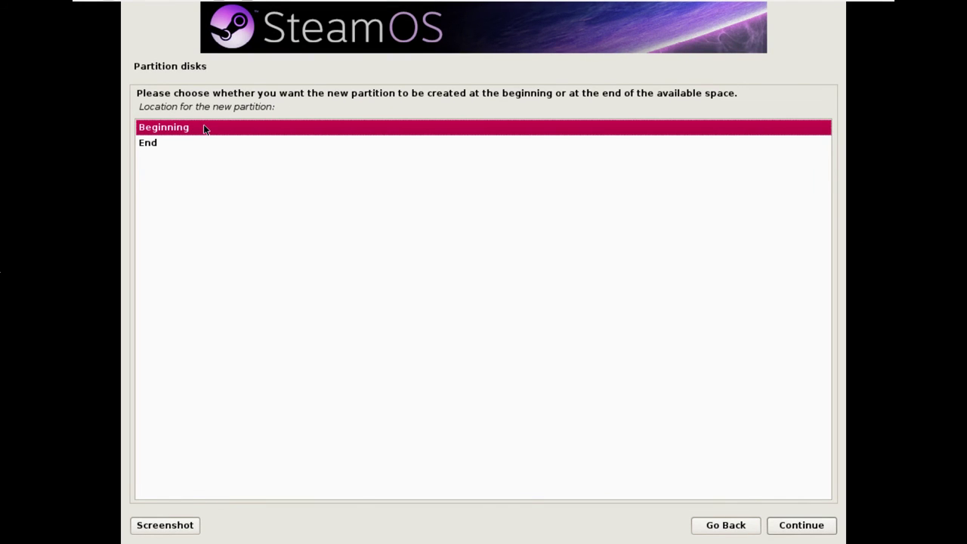
pyautogui.doubleClick(204, 125)
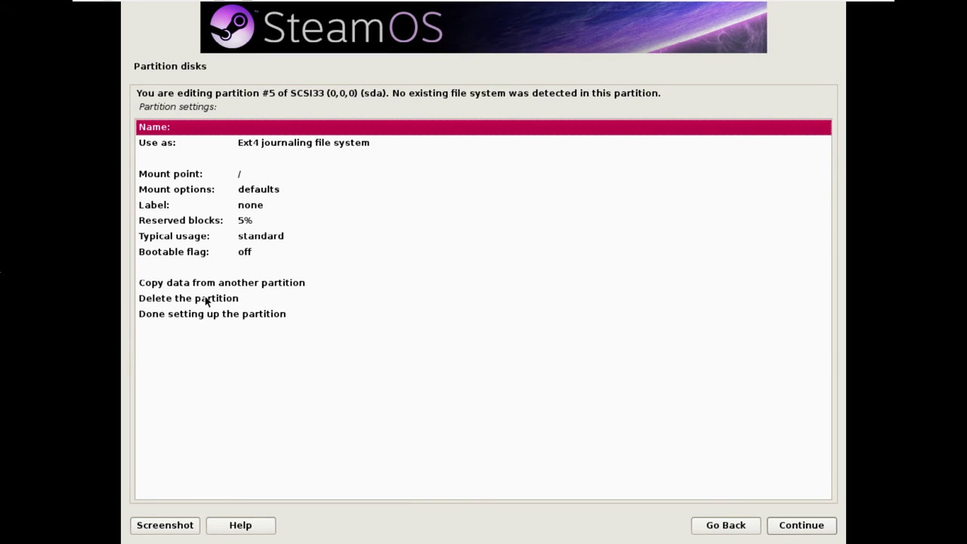
pyautogui.doubleClick(191, 313)
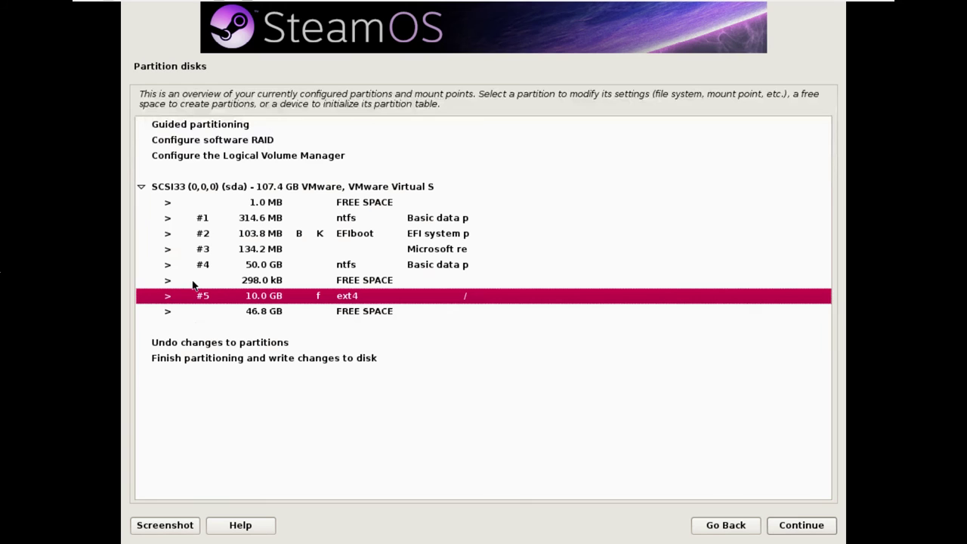
# Step: Create a second 10 GB partition at the beginning of the free space that follows the root partition
pyautogui.doubleClick(254, 311)
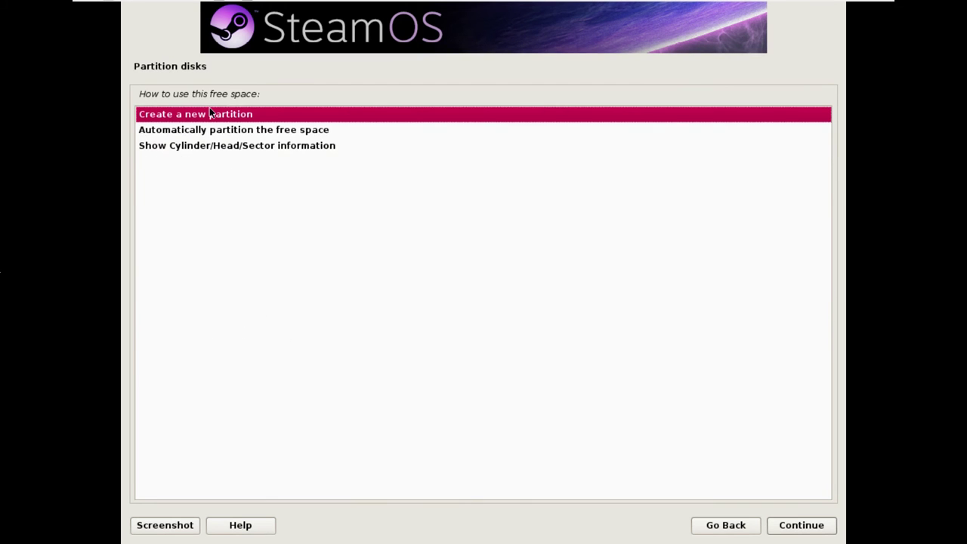
pyautogui.doubleClick(210, 113)
pyautogui.write('1')
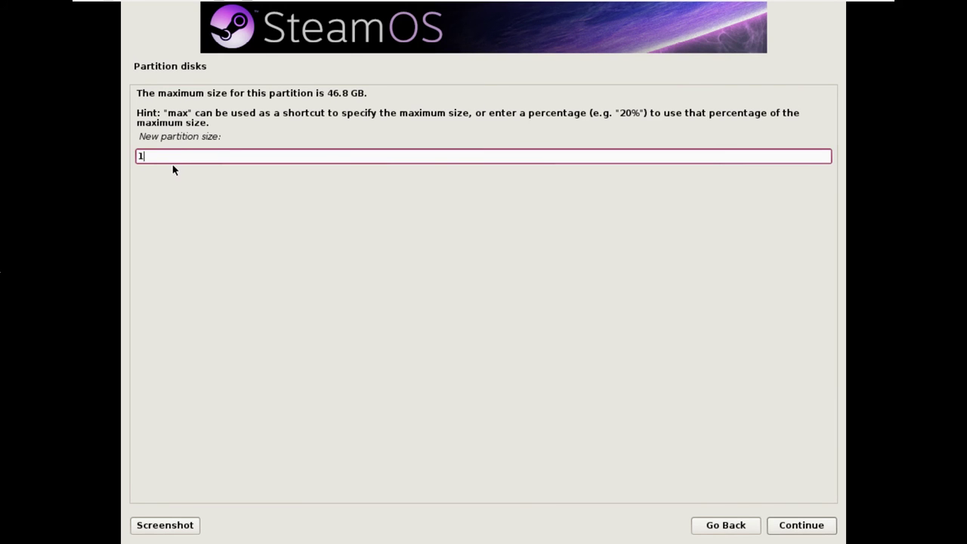
pyautogui.write('0GB')
pyautogui.press('Return')
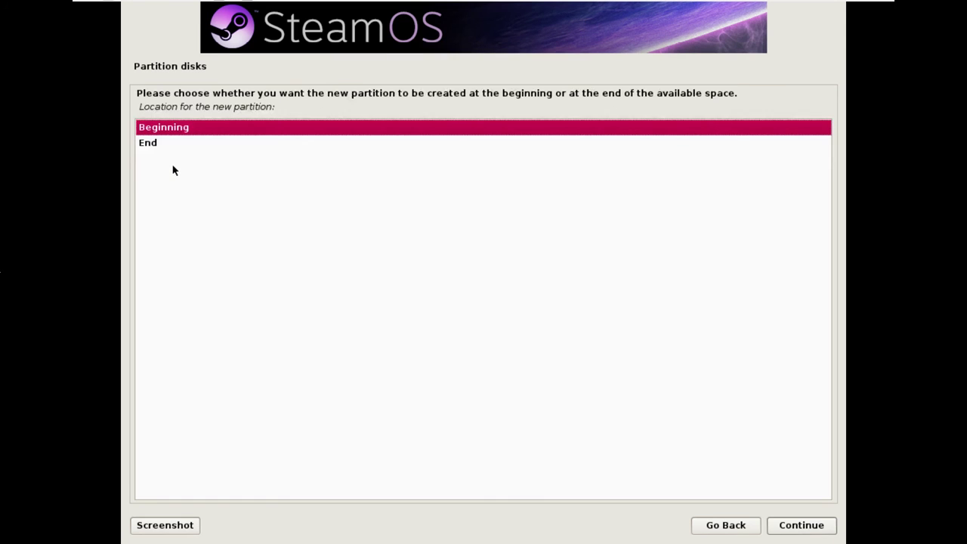
pyautogui.press('Return')
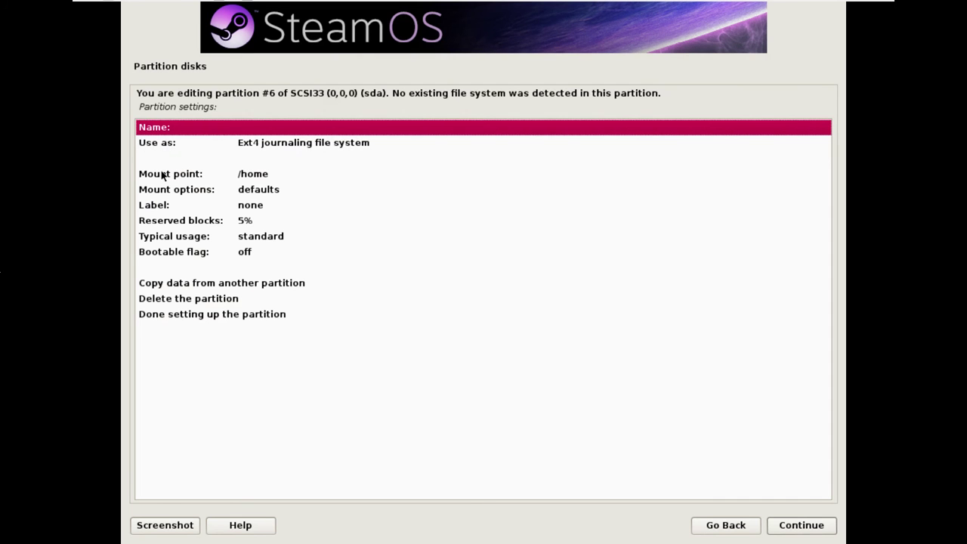
# Step: Set partition #6's mount point manually to /boot/recovery and finish setting up the partition
pyautogui.doubleClick(254, 174)
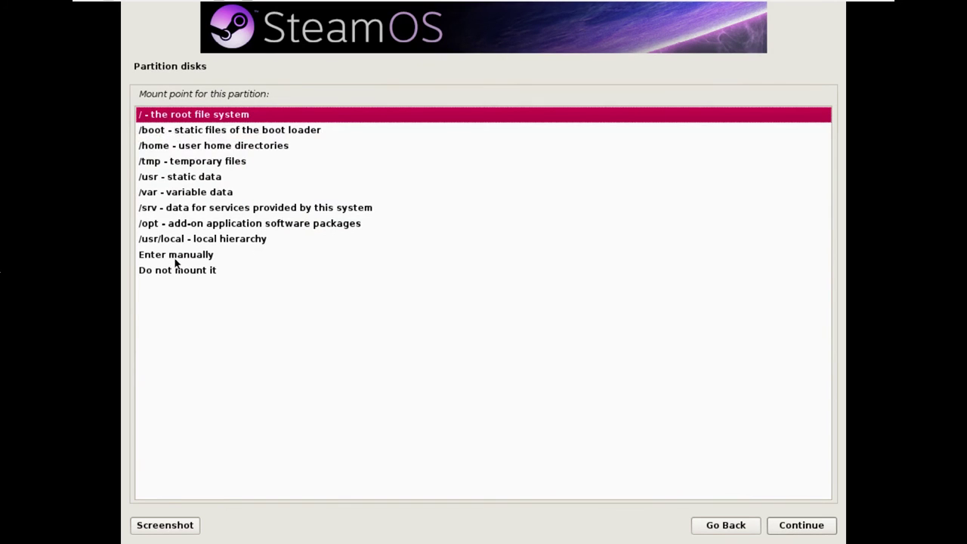
pyautogui.click(176, 257)
pyautogui.doubleClick(176, 257)
pyautogui.write('/')
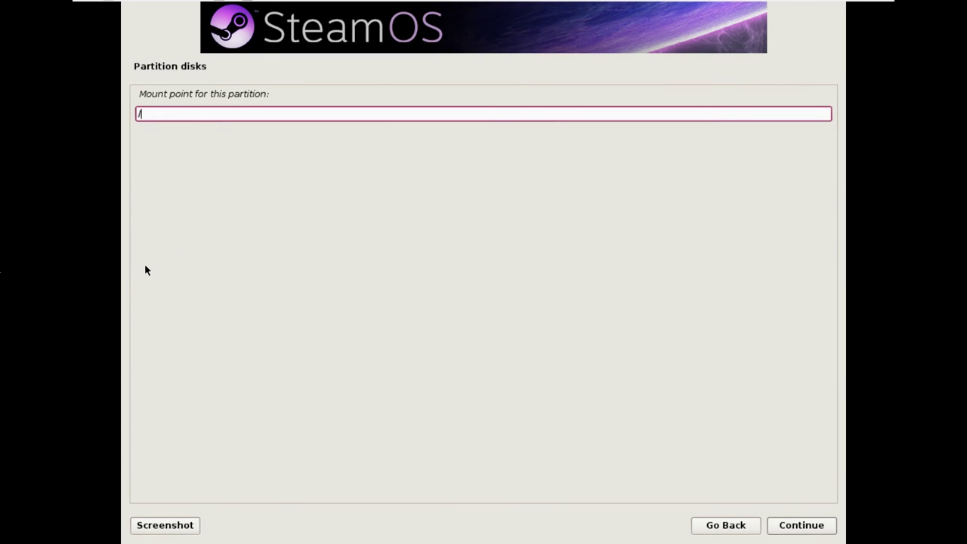
pyautogui.write('boot/recovery')
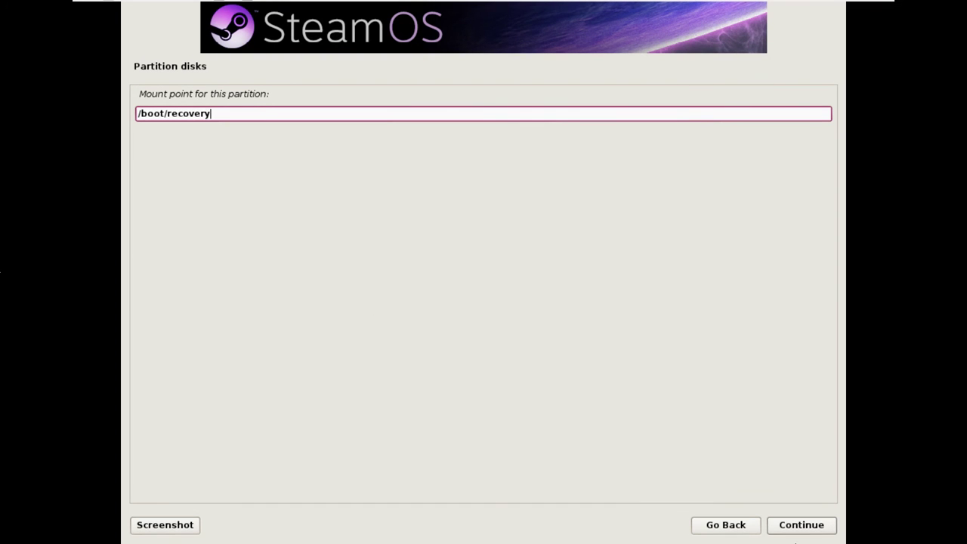
pyautogui.click(781, 528)
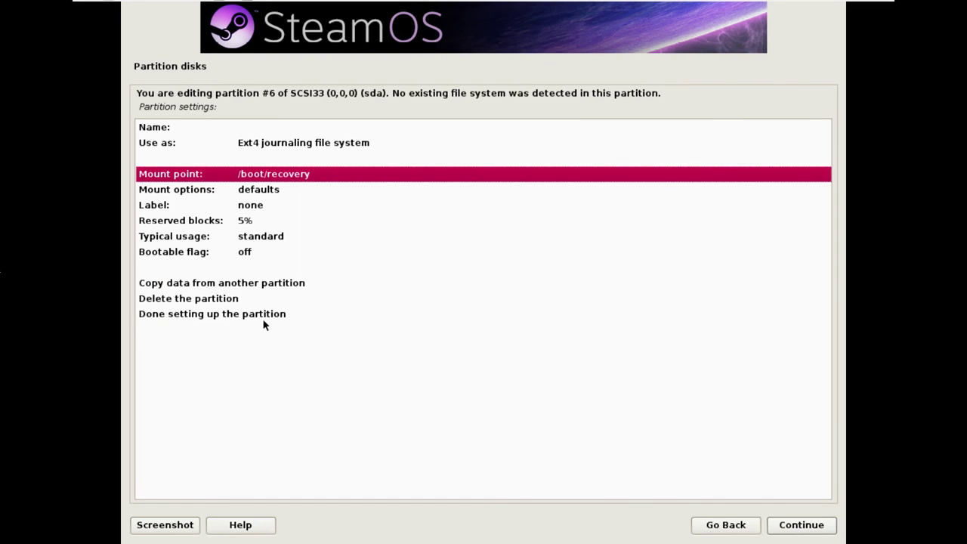
pyautogui.doubleClick(235, 314)
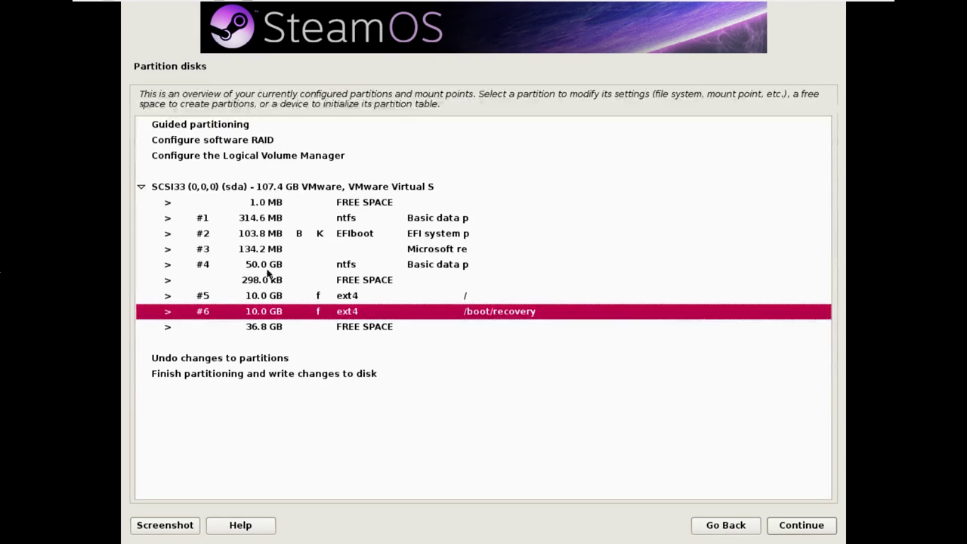
# Step: Create a third 10 GB partition at the beginning of the free space that follows the /boot/recovery partition
pyautogui.doubleClick(352, 331)
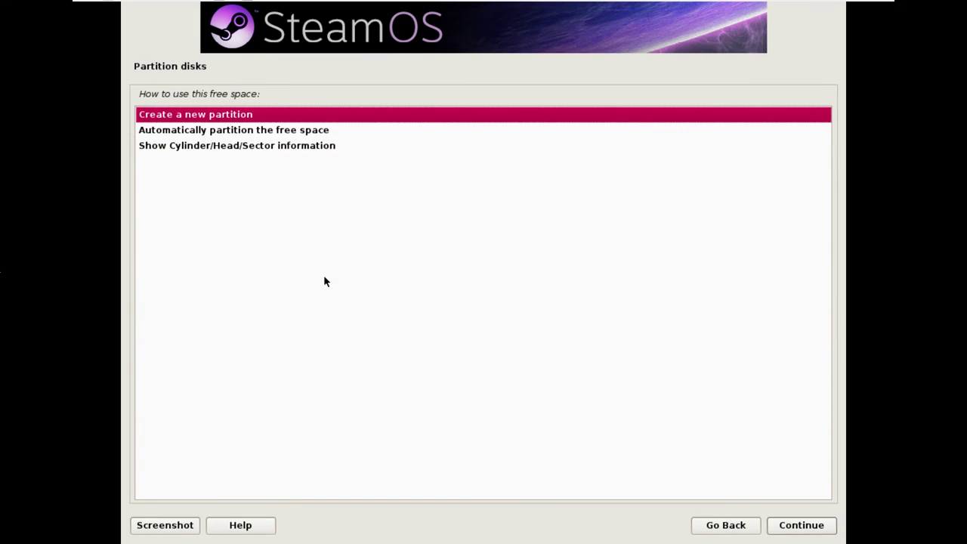
pyautogui.doubleClick(266, 115)
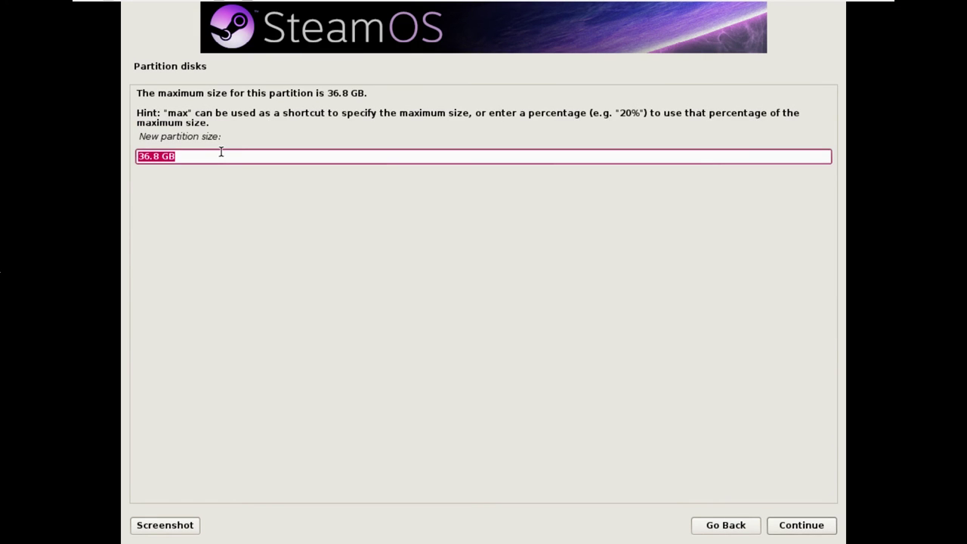
pyautogui.write('10GB')
pyautogui.press('Return')
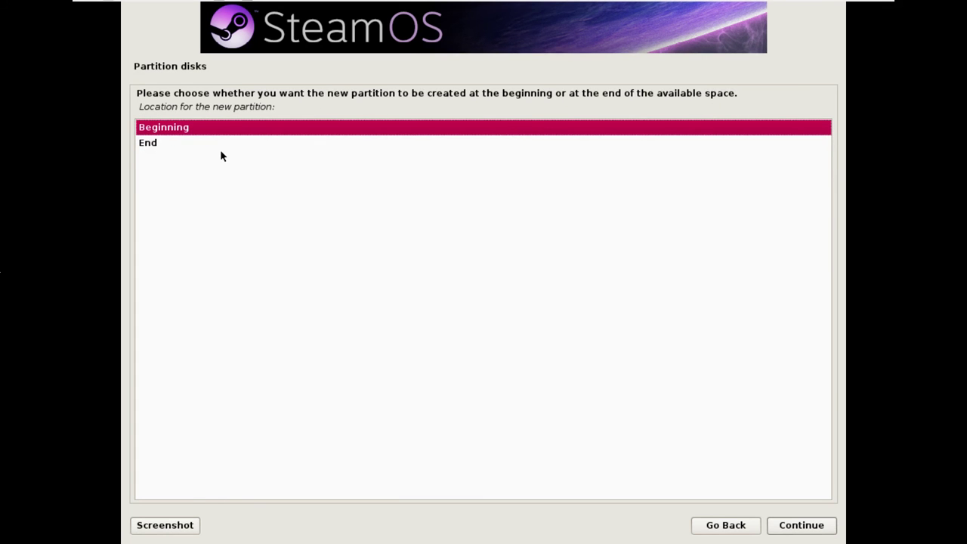
pyautogui.press('Return')
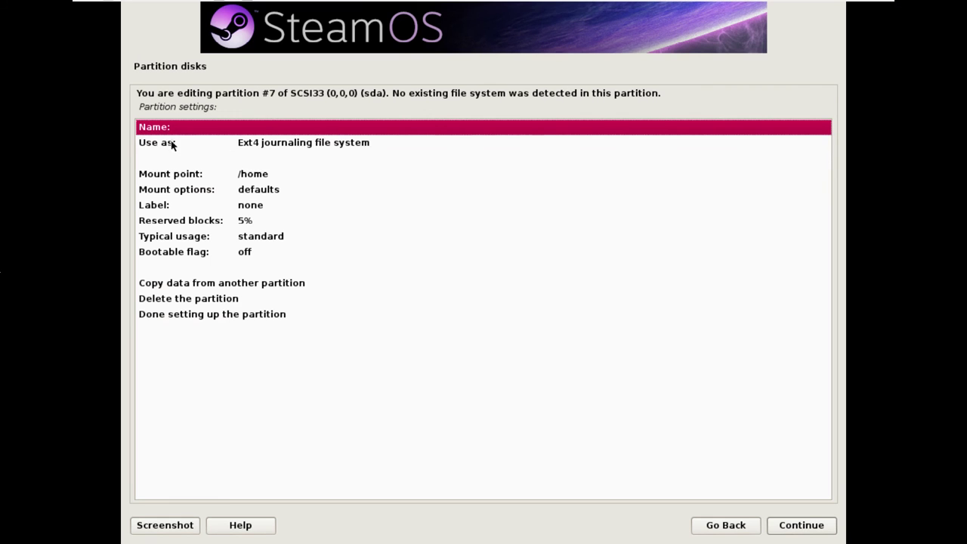
# Step: Set partition #7 to be used as a swap area and finish setting up the partition
pyautogui.doubleClick(274, 146)
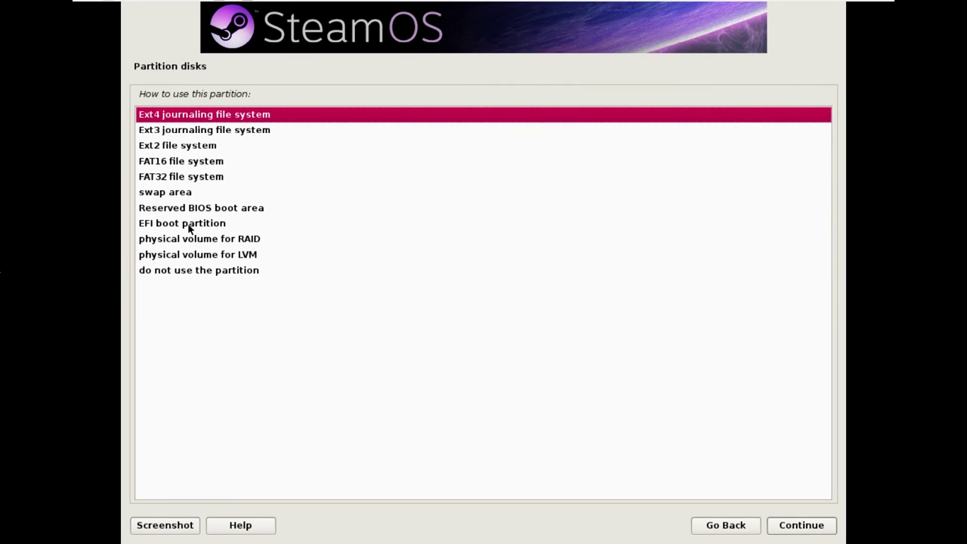
pyautogui.click(179, 194)
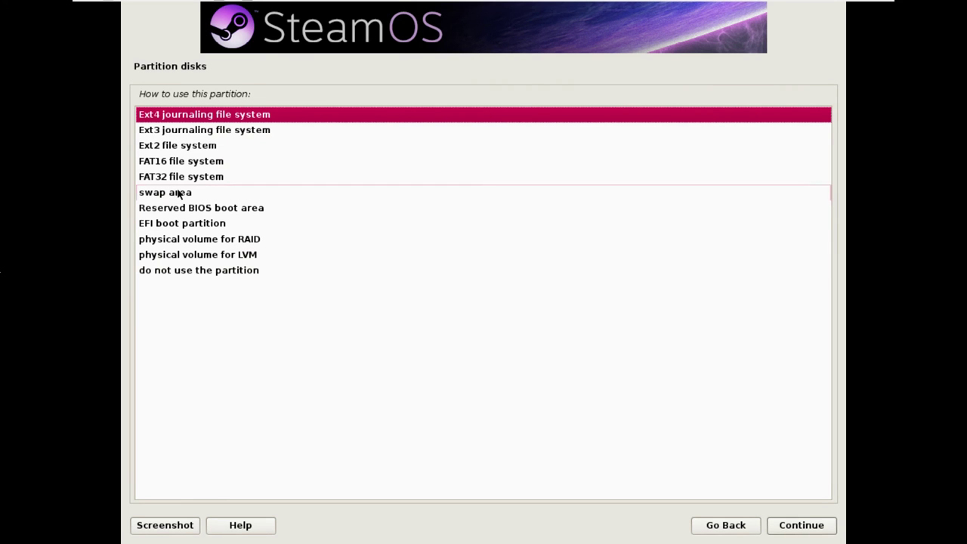
pyautogui.doubleClick(187, 195)
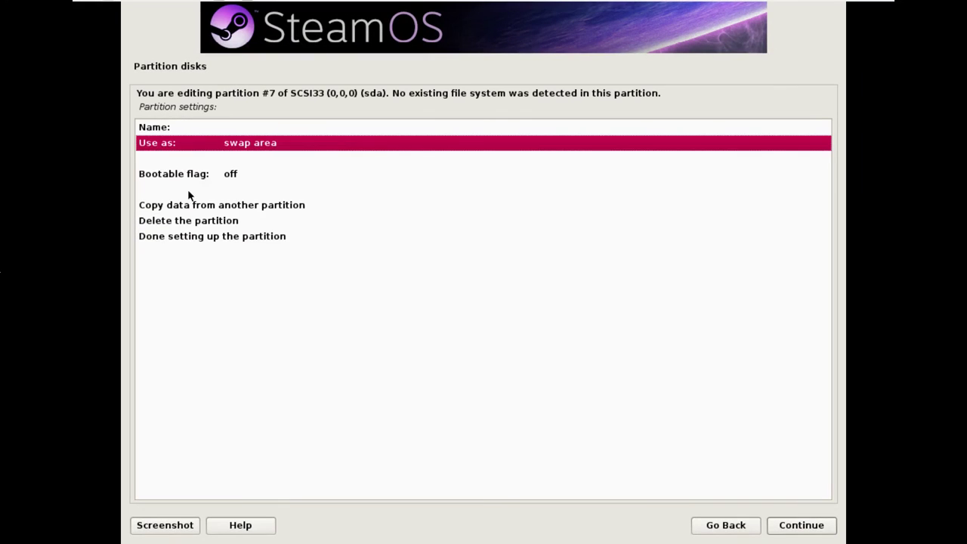
pyautogui.click(188, 237)
pyautogui.doubleClick(187, 237)
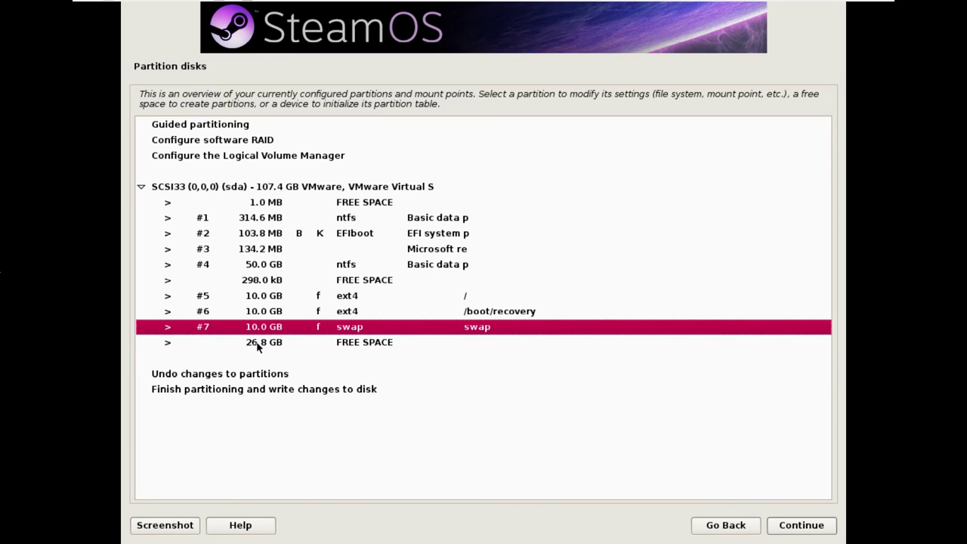
# Step: Create an ext4 partition in the free space after the swap partition, accepting the default size and keeping /home as its mount point
pyautogui.doubleClick(346, 344)
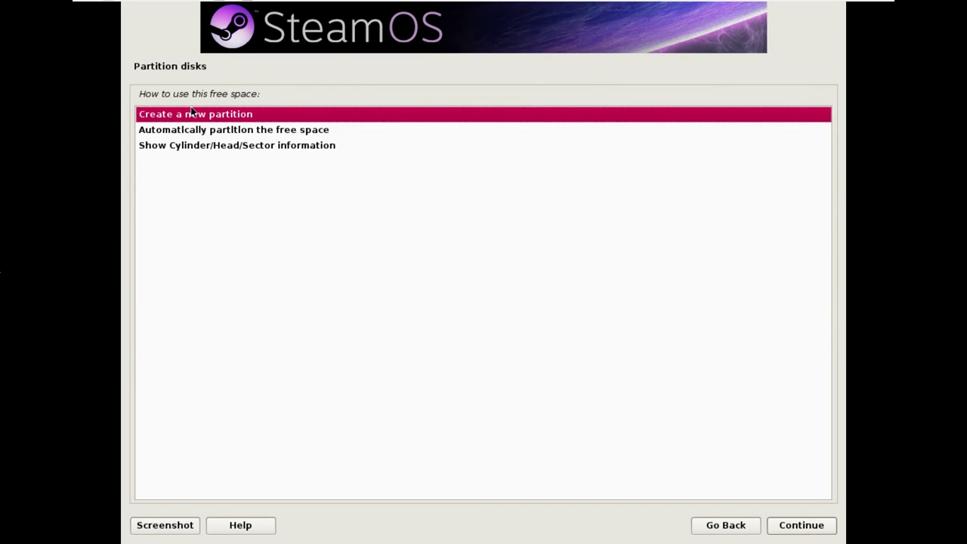
pyautogui.doubleClick(202, 113)
pyautogui.press('Return')
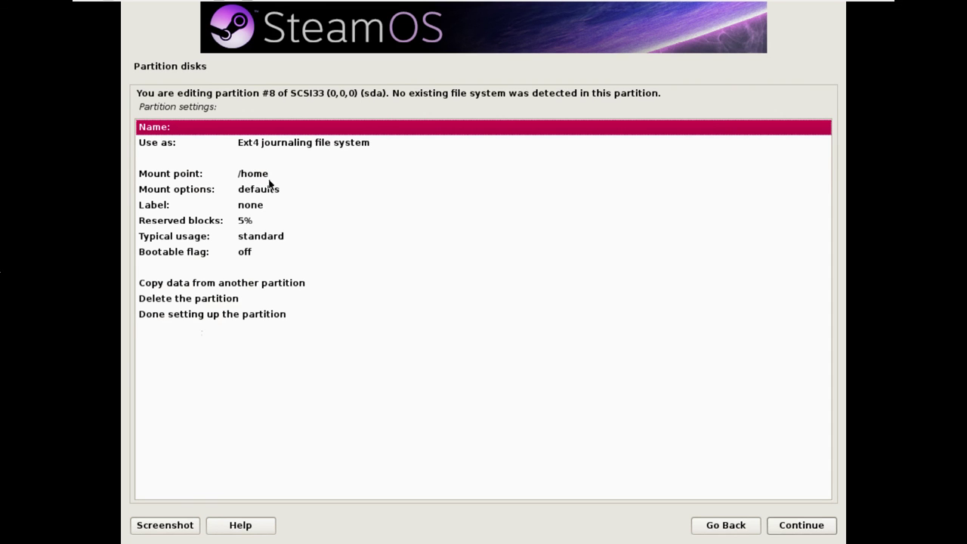
pyautogui.doubleClick(200, 314)
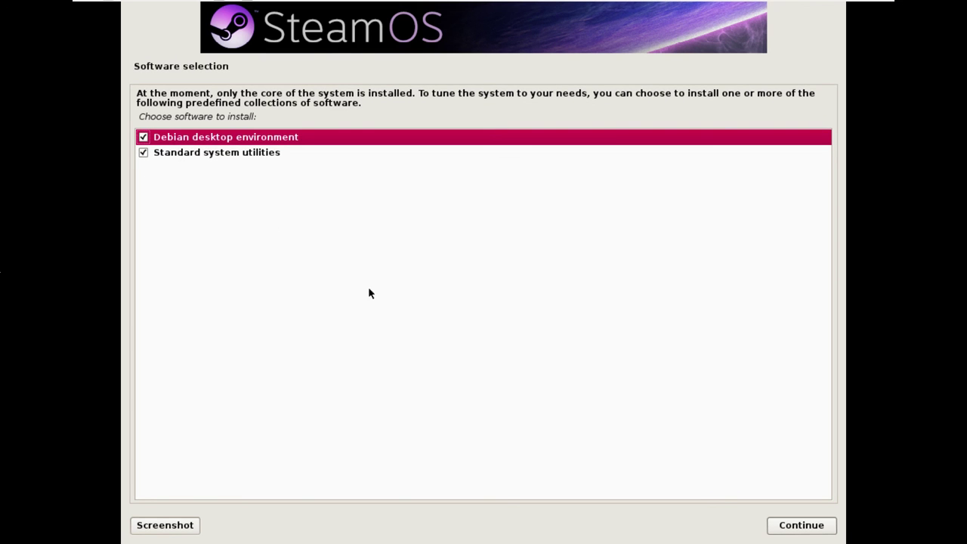
# Step: Continue the installation with Debian desktop environment and Standard system utilities selected
pyautogui.click(800, 525)
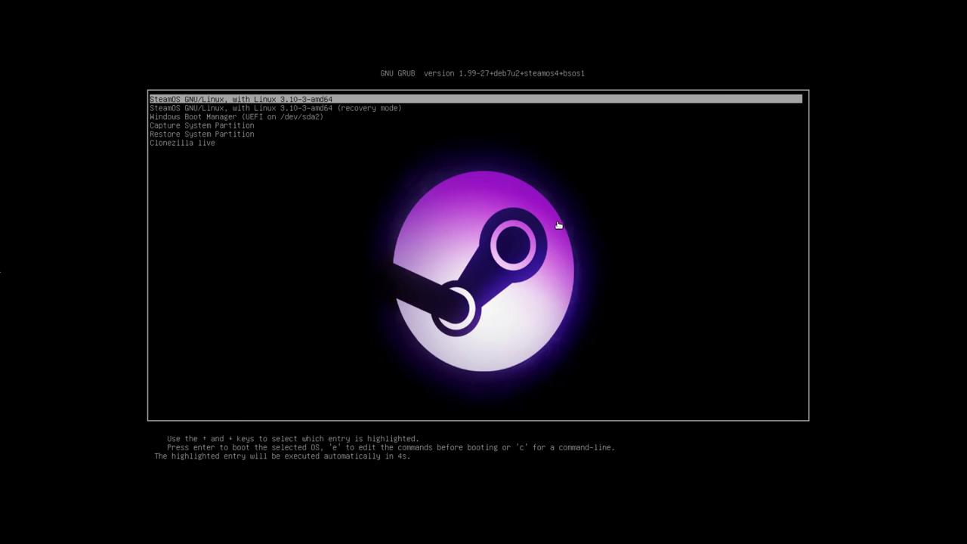
# Step: Look through the GRUB boot entries down to Restore System Partition and back to the first SteamOS entry
pyautogui.press('Down')
pyautogui.press('Down')
pyautogui.press('Down')
pyautogui.press('Down')
pyautogui.press('Down')
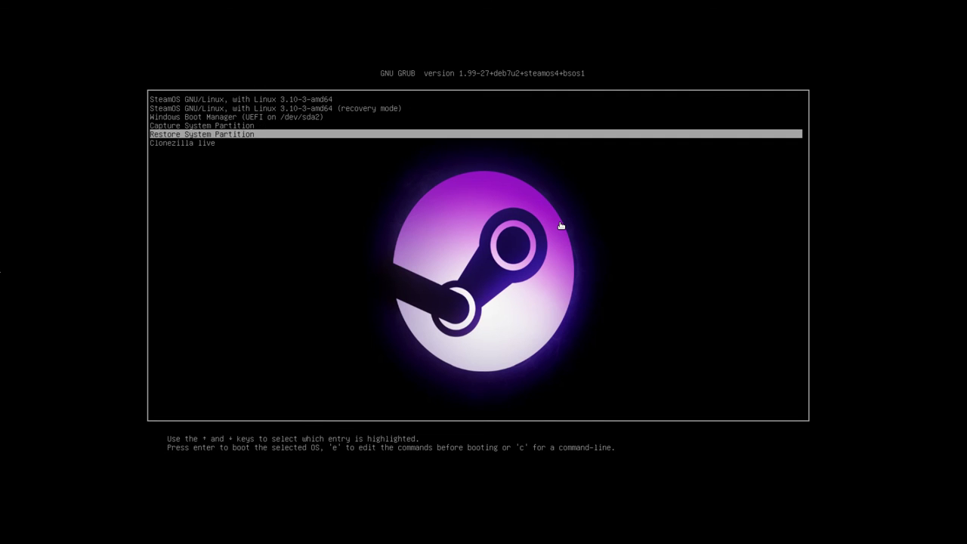
pyautogui.press('Up')
pyautogui.press('Up')
pyautogui.press('Up')
pyautogui.press('Up')
pyautogui.press('Up')
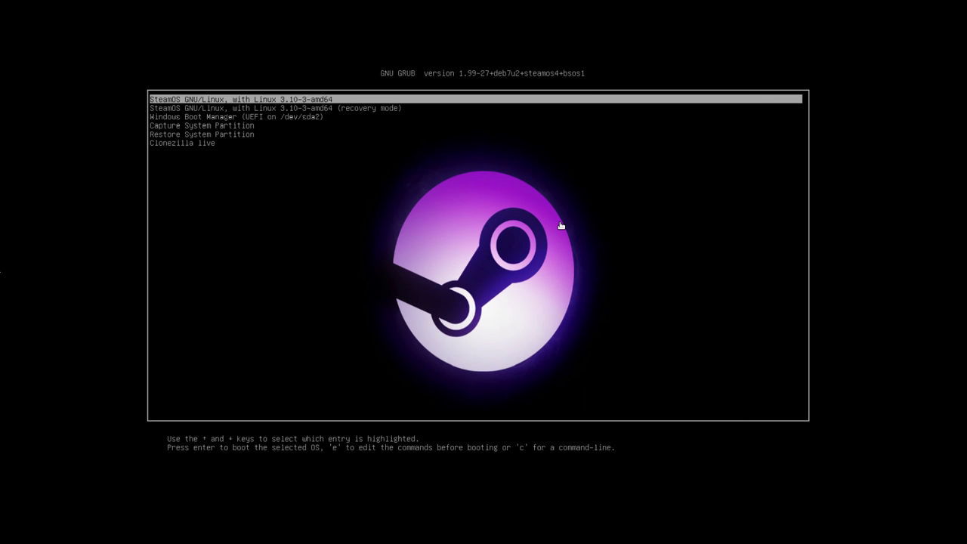
# Step: Boot the Windows Boot Manager entry and dismiss the Windows lock screen to reach the sign-in prompt
pyautogui.press('Down')
pyautogui.press('Down')
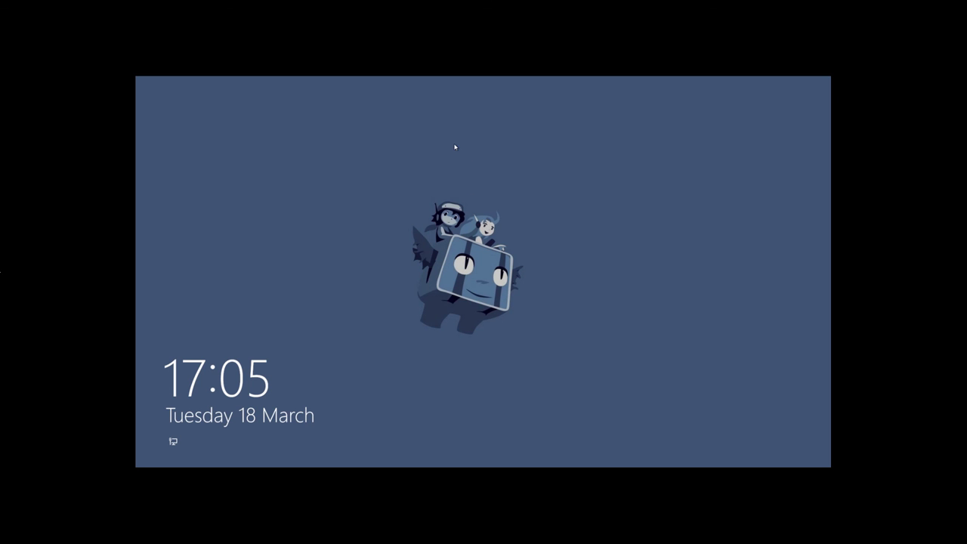
pyautogui.click(391, 126)
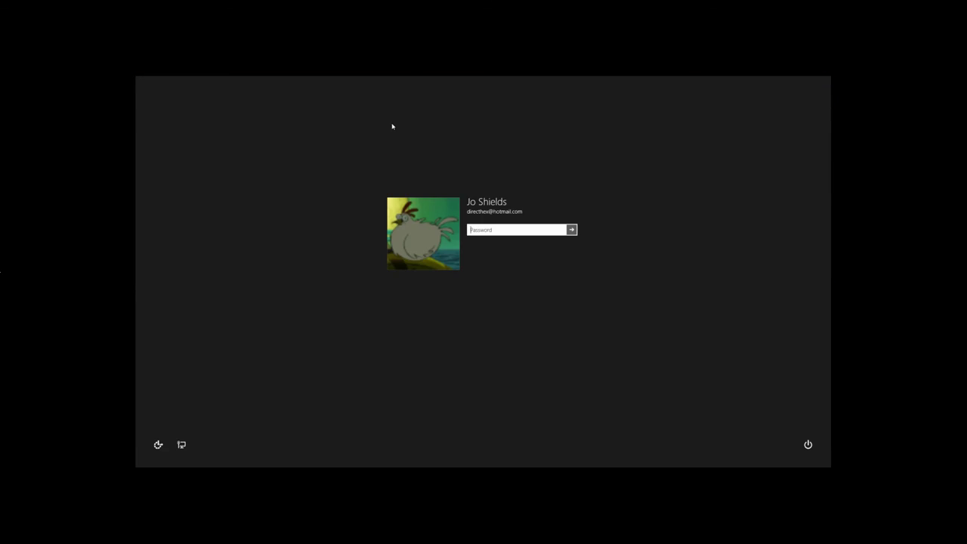